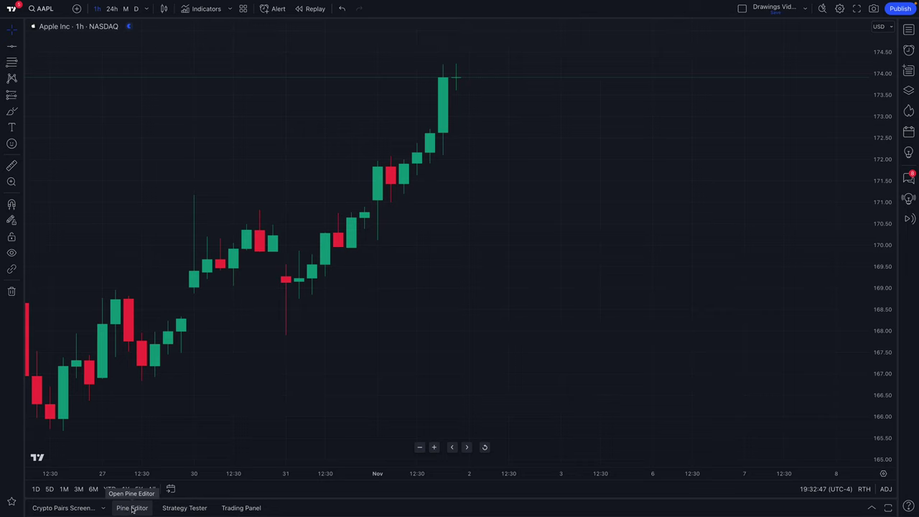
Open the Pine Editor panel beneath the AAPL 1h chart
left_click(130, 508)
type("//@v")
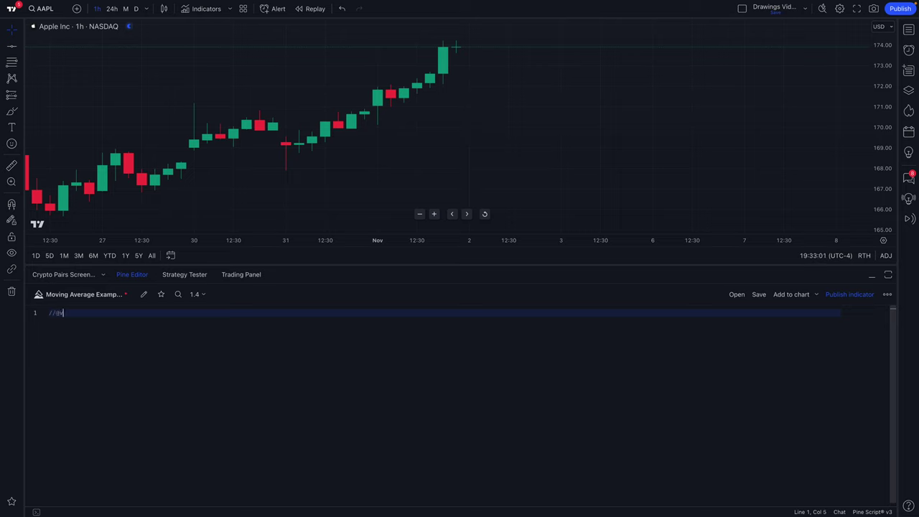
type("ers")
type("ion=5")
mouse_move(70, 313)
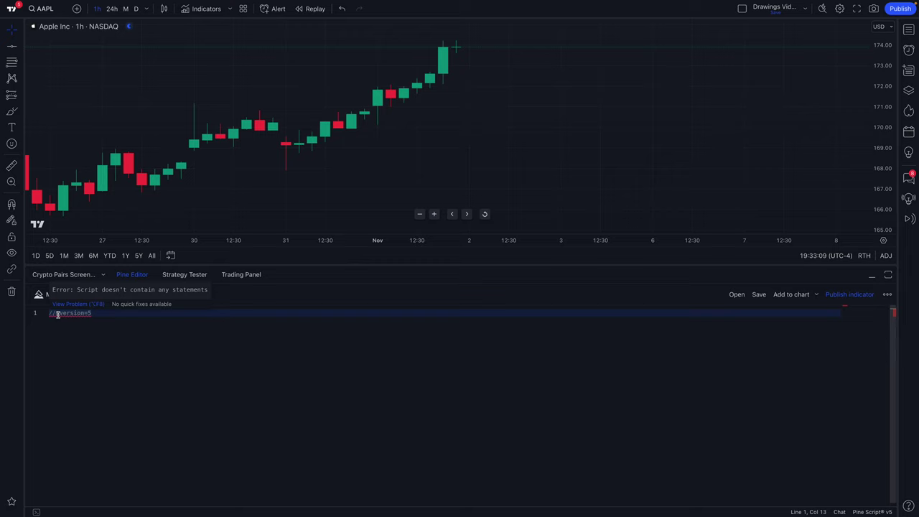
left_click(53, 313)
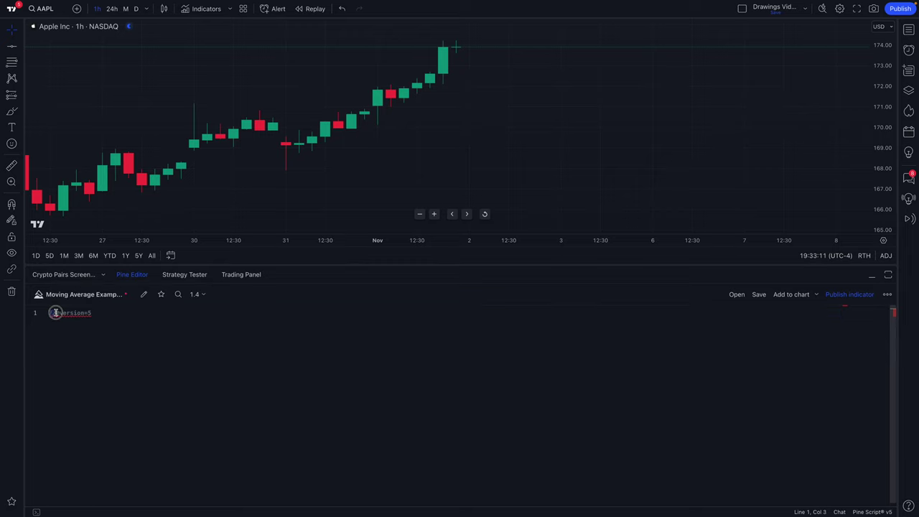
left_click_drag(53, 313, 90, 313)
left_click(90, 312)
Open and close the editor's extra options menu, then point out the comment slashes
left_click(886, 295)
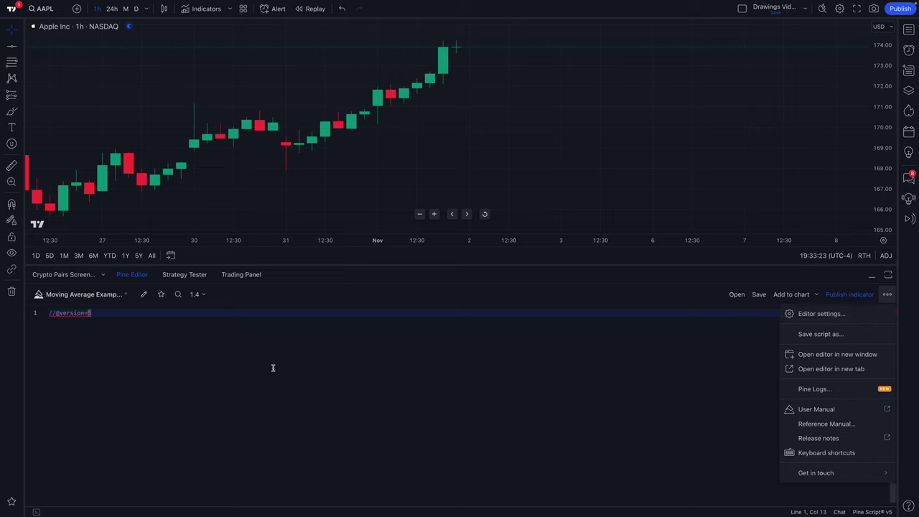
left_click(64, 314)
left_click(54, 313)
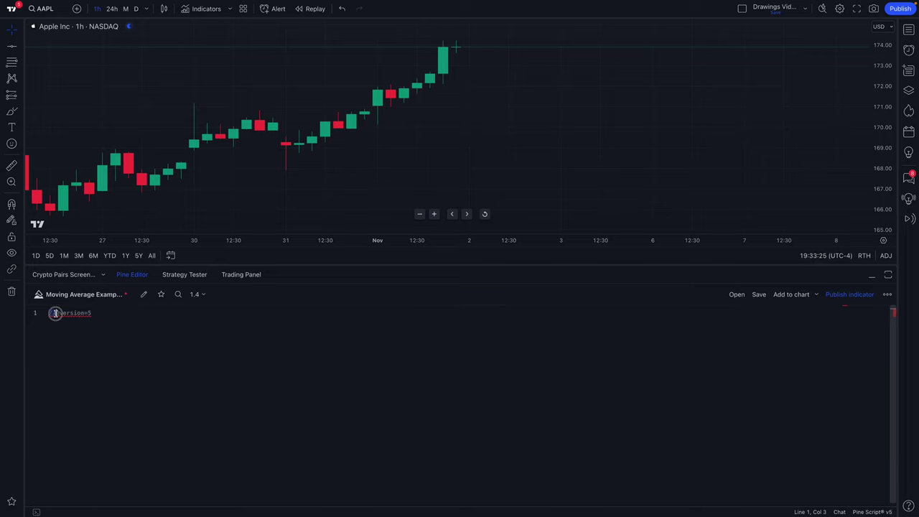
left_click(110, 313)
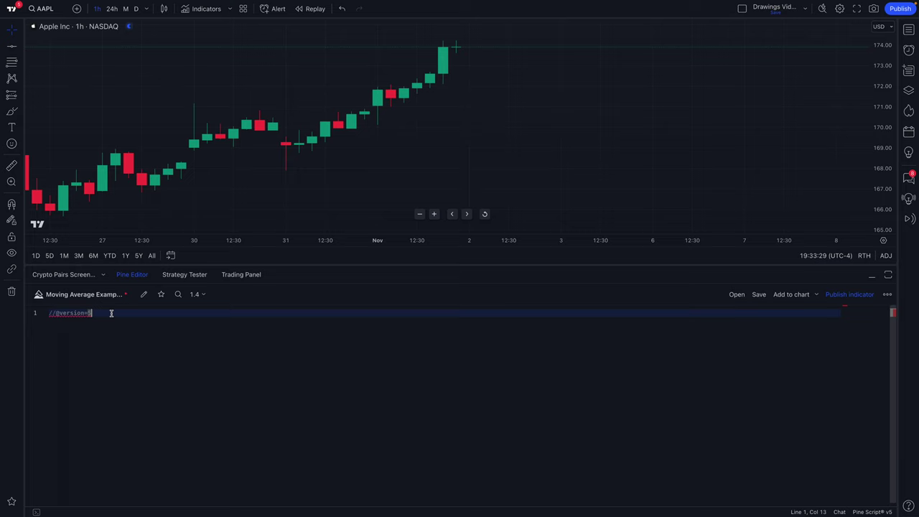
On line 2, insert indicator("Rocket Moving Average", overlay = true) using autocomplete
key("Return")
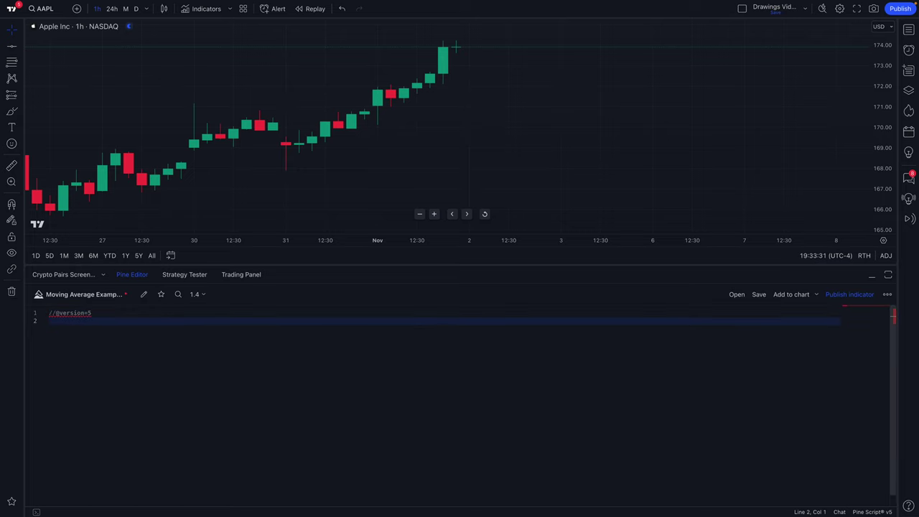
type("indi")
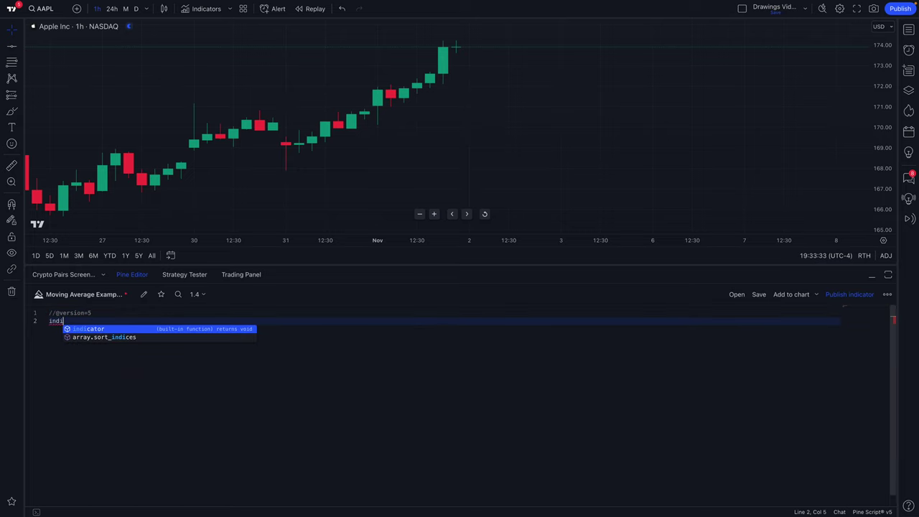
mouse_move(88, 329)
key("BackSpace")
key("BackSpace")
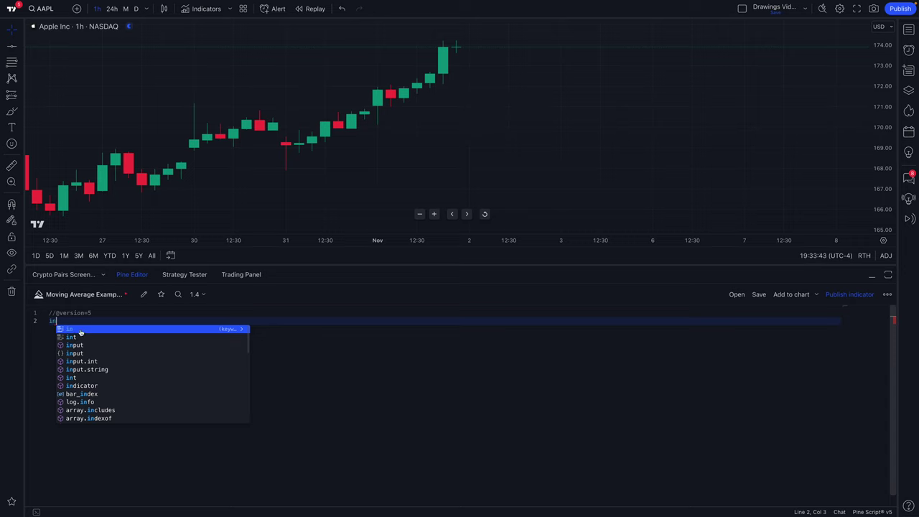
left_click(78, 387)
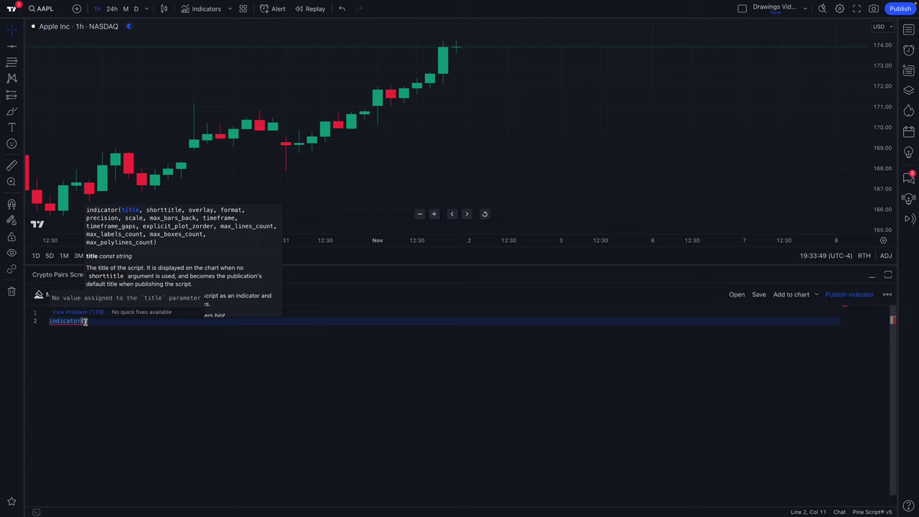
type("\"Rocket ")
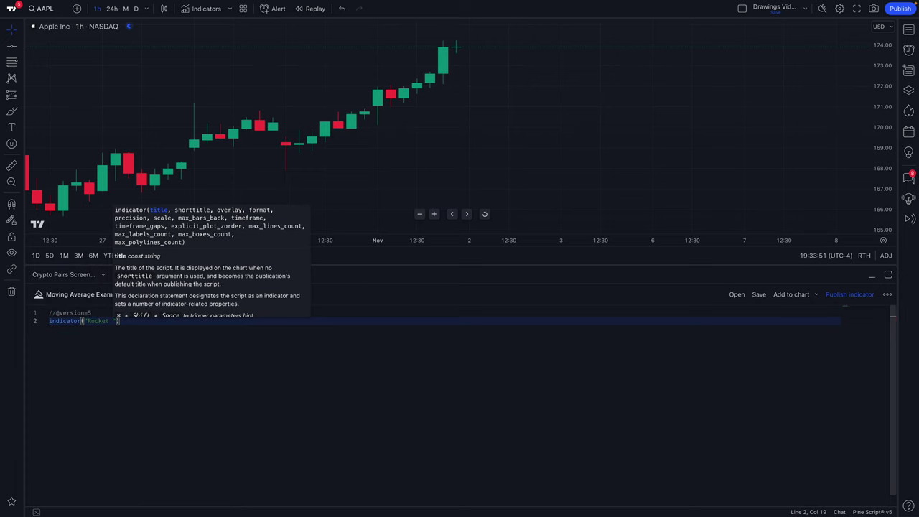
type("Mov")
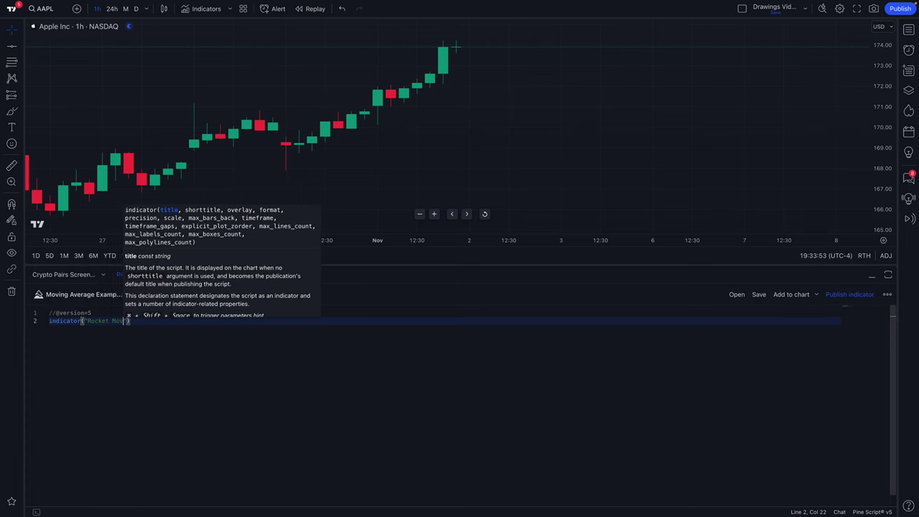
type("ing")
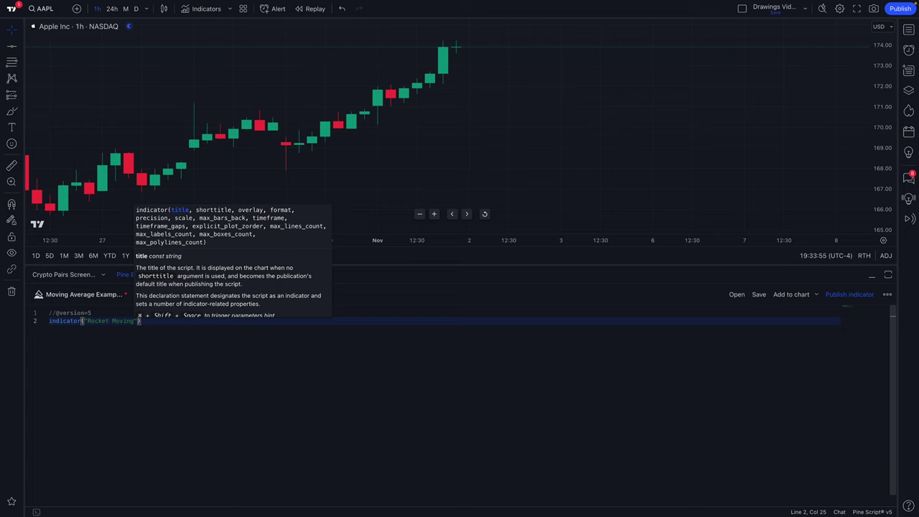
type(" Average")
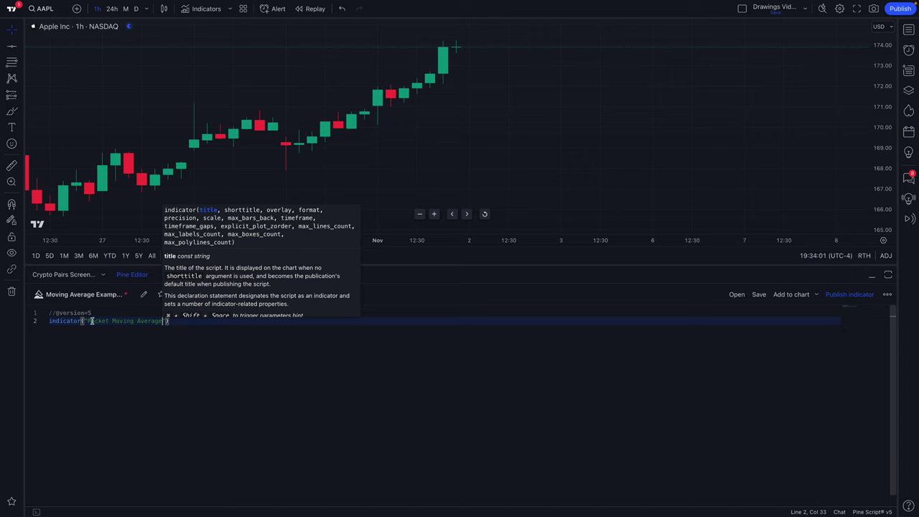
type("\"")
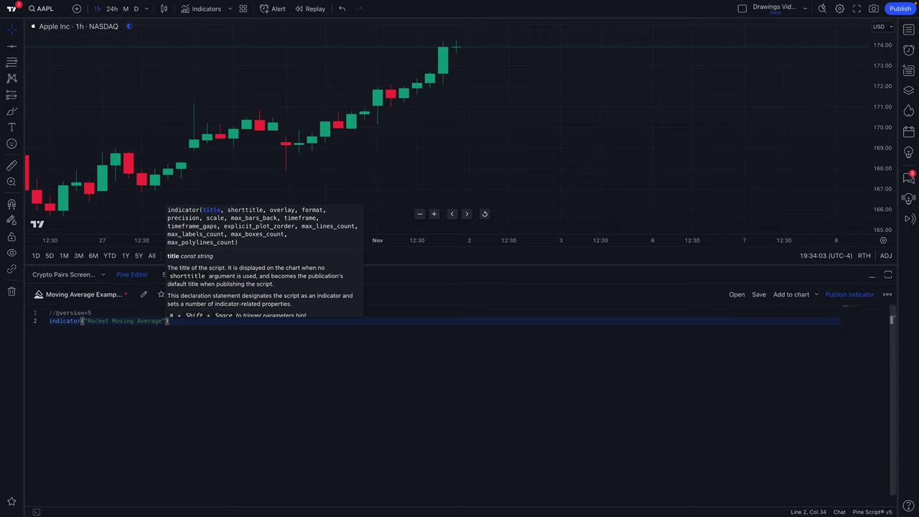
type(", ")
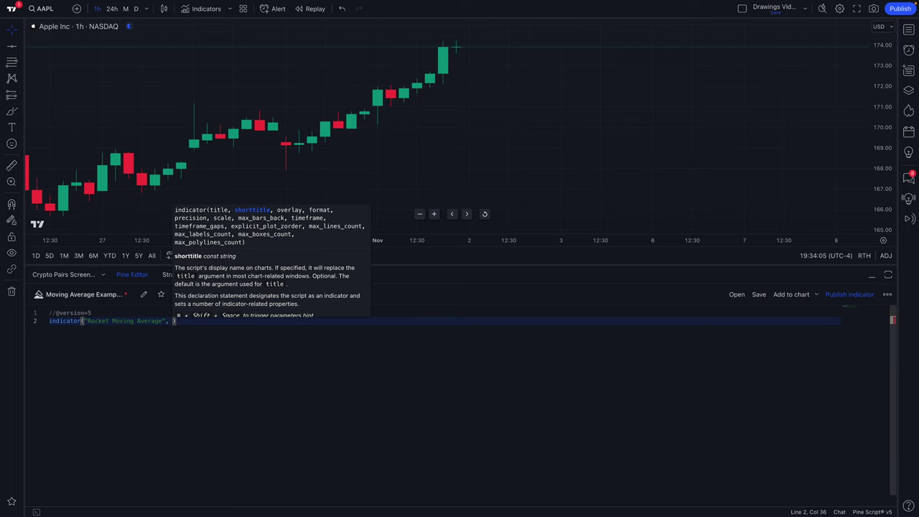
type("overlay")
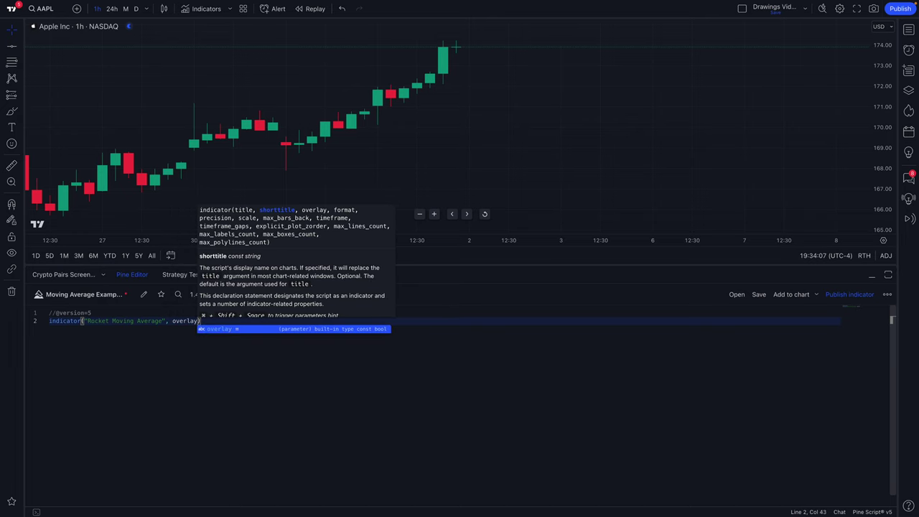
type(" = tr")
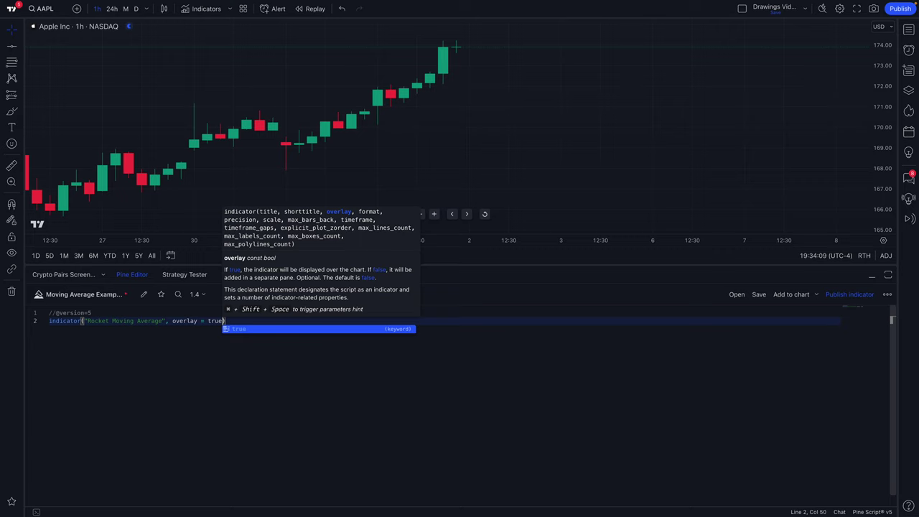
type("ue")
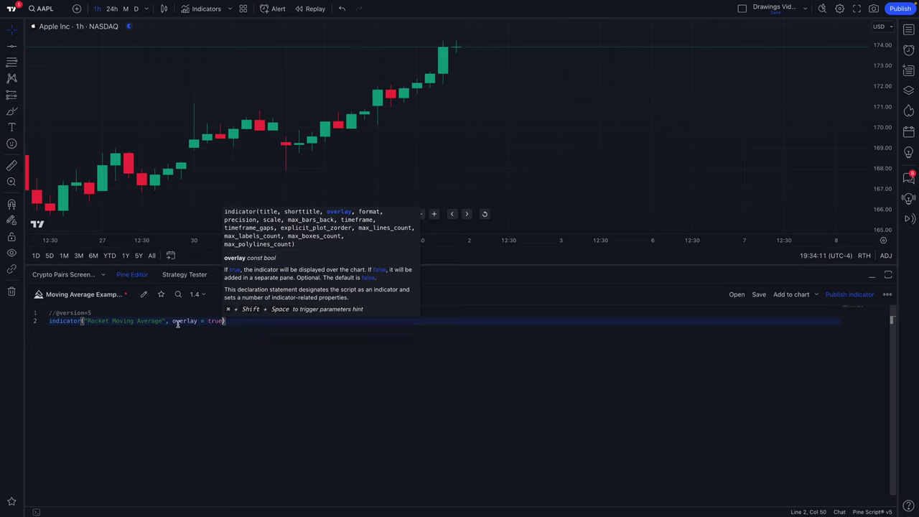
Finish the indicator declaration line and add two blank lines below it
left_click(119, 321)
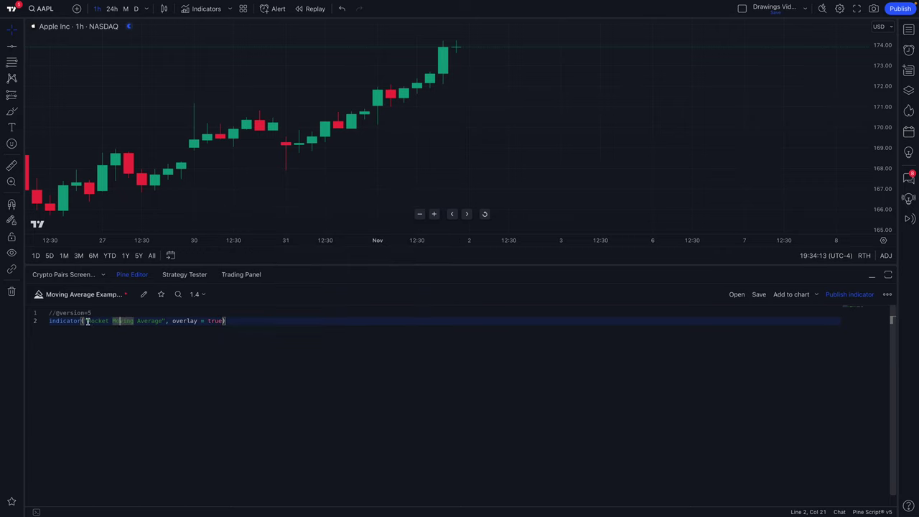
left_click_drag(86, 320, 162, 320)
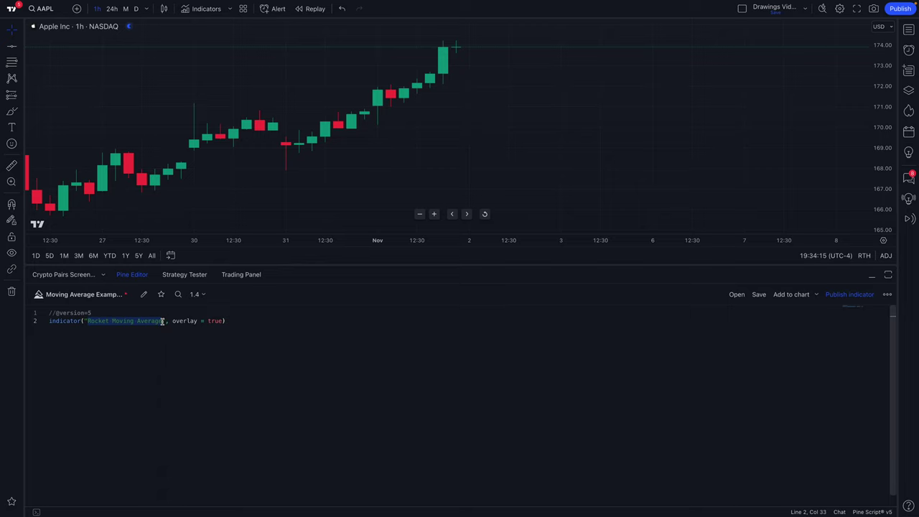
left_click(248, 323)
key("Return")
key("Return")
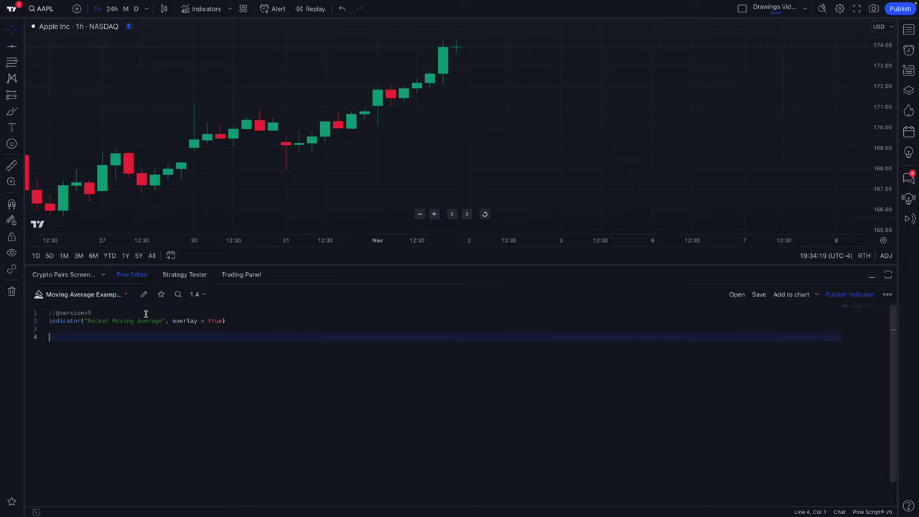
Highlight the version line and each part of the indicator declaration while explaining
left_click_drag(50, 313, 92, 313)
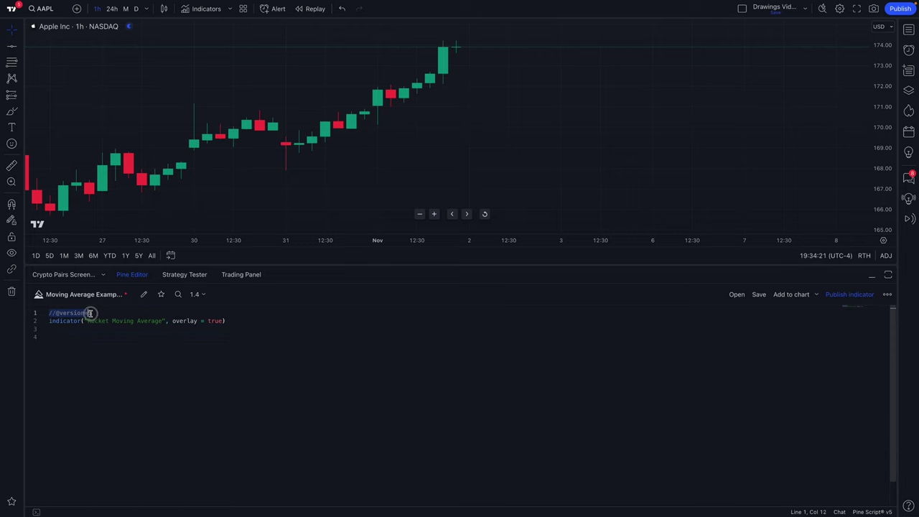
double_click(52, 320)
double_click(104, 321)
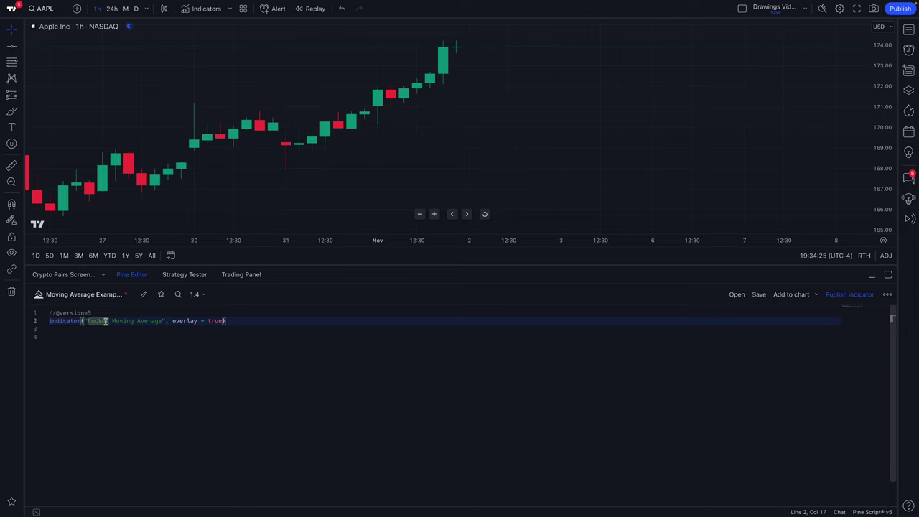
double_click(147, 320)
double_click(188, 321)
double_click(215, 320)
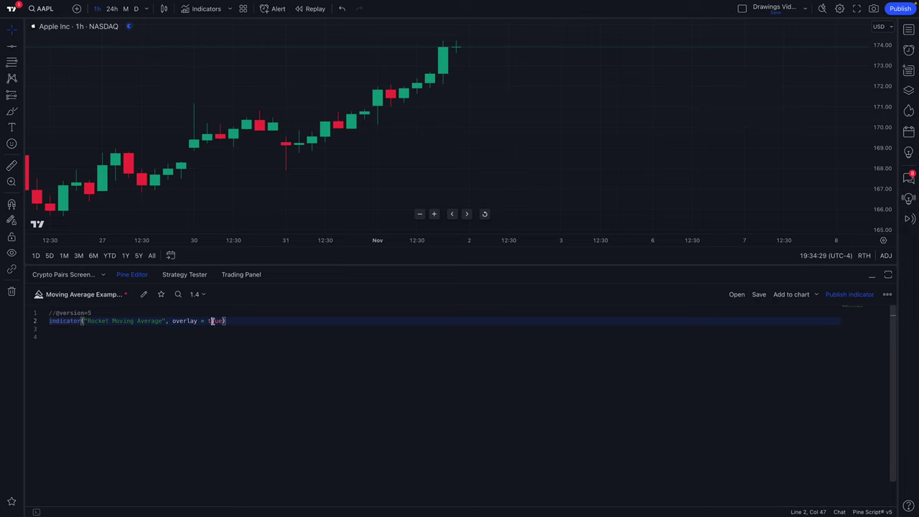
double_click(175, 321)
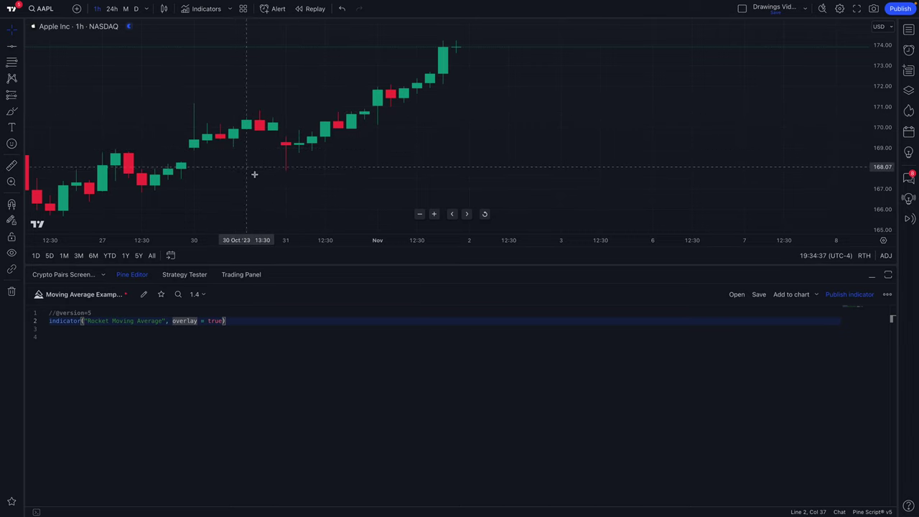
Write sma = ta.sma(close, 20) on line 4
left_click(104, 338)
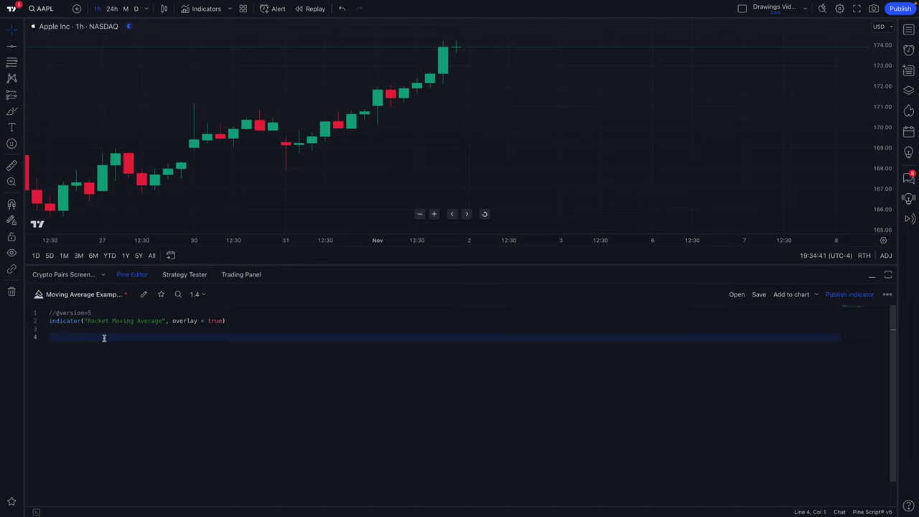
type("sma = ")
type("ta")
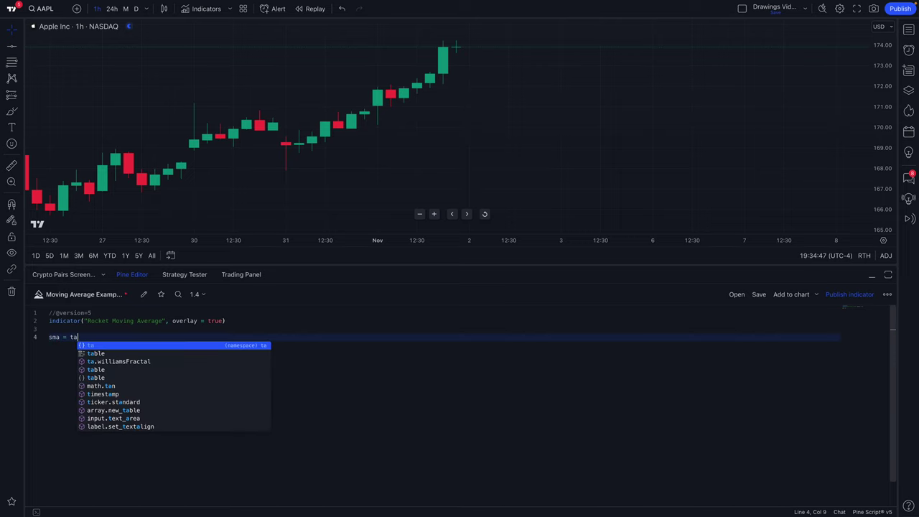
type(".sma")
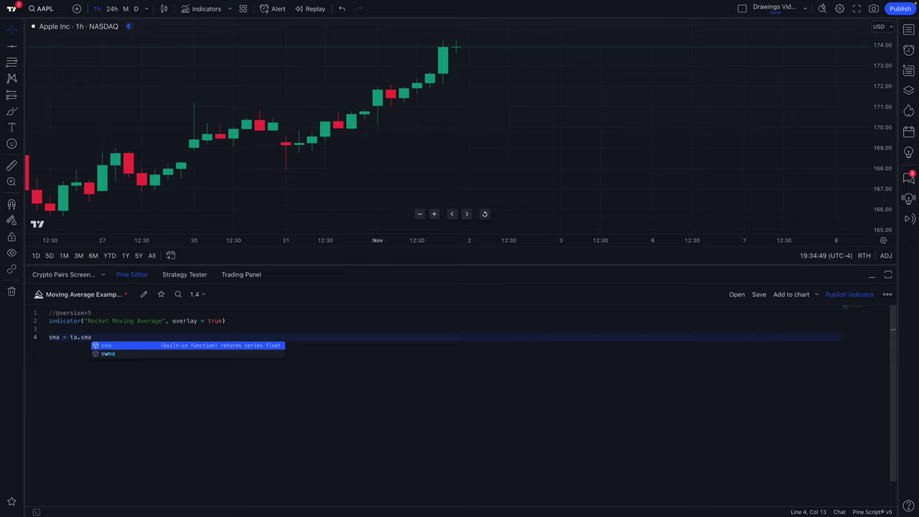
type("(")
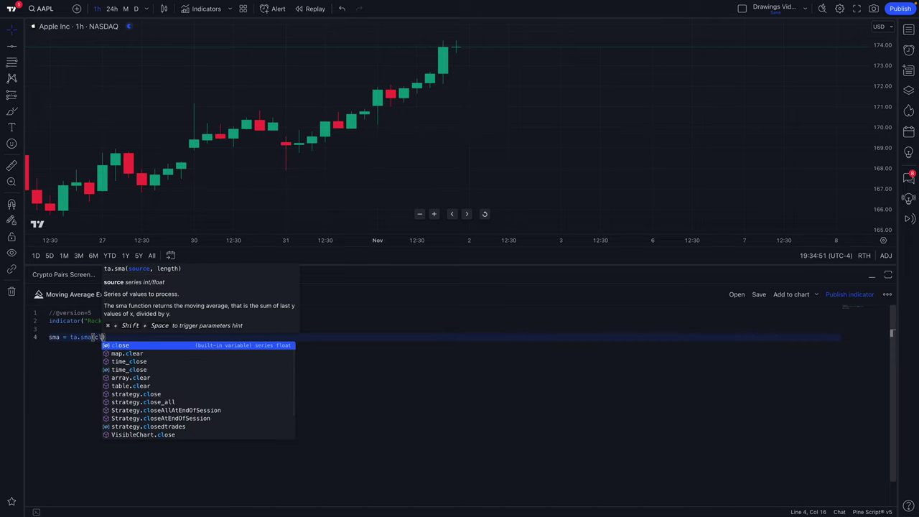
type("close, 20)")
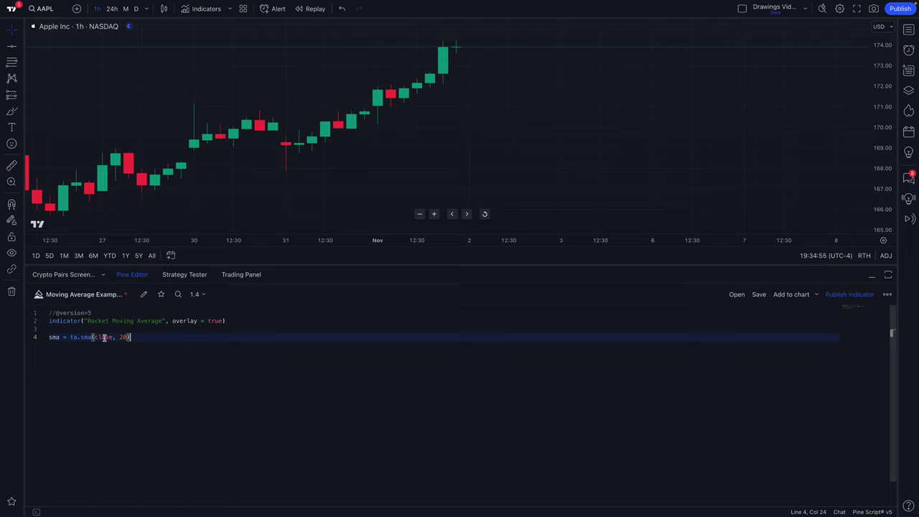
left_click(58, 337)
left_click(54, 338)
key("Right")
key("End")
Briefly rename sma to rma and back, then add blank lines below the definition
double_click(54, 337)
type("rma")
key("BackSpace")
key("BackSpace")
key("BackSpace")
type("sma")
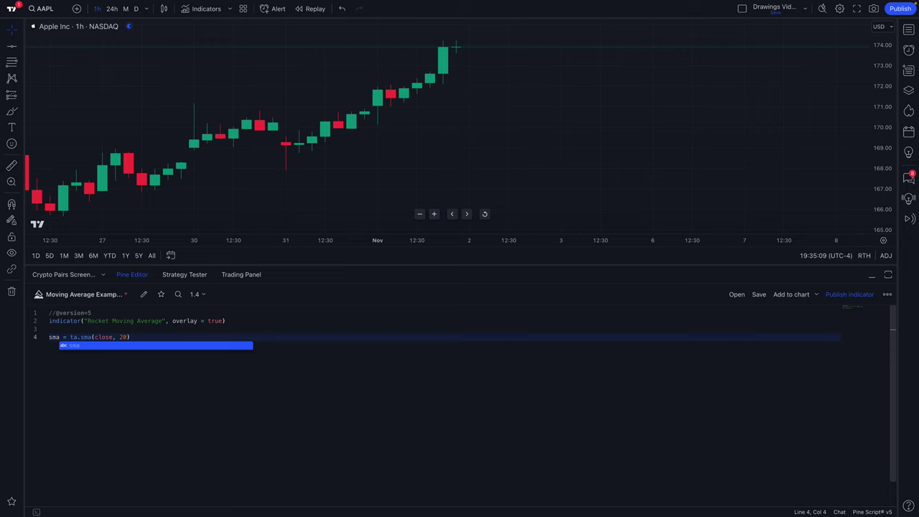
mouse_move(53, 337)
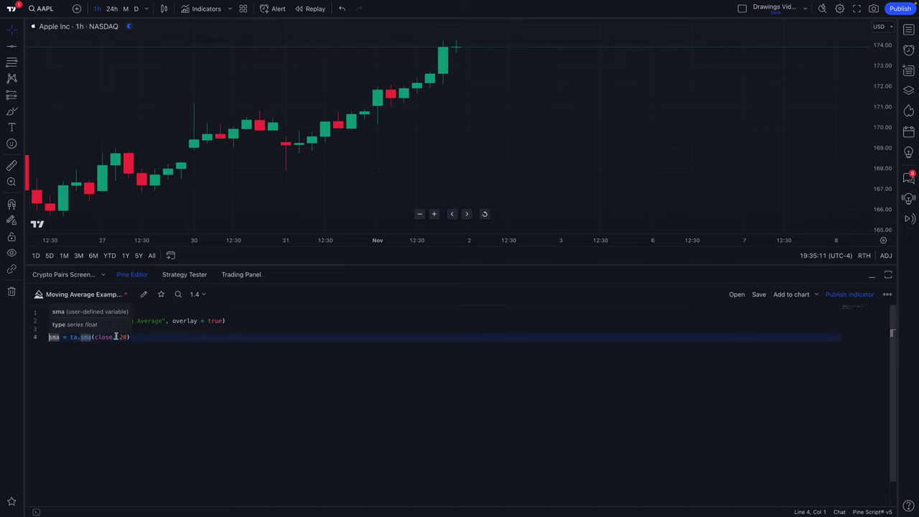
left_click(138, 336)
key("Return")
key("Return")
Write plot(sma, color = color.red, style = plot.style_cross) on line 6
type("plo")
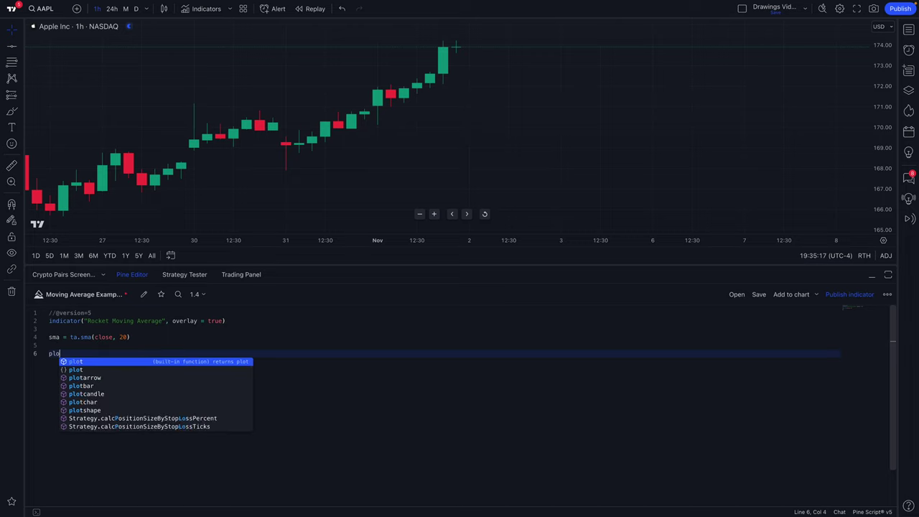
type("t")
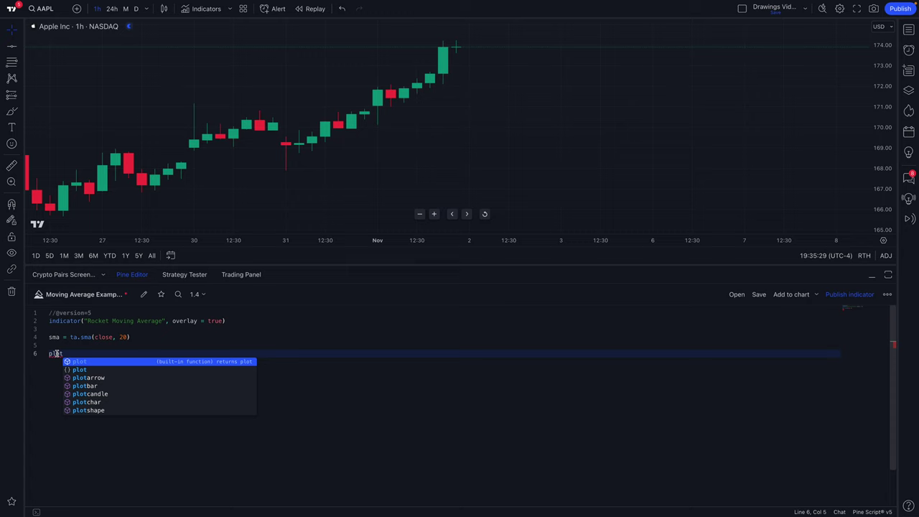
left_click(76, 361)
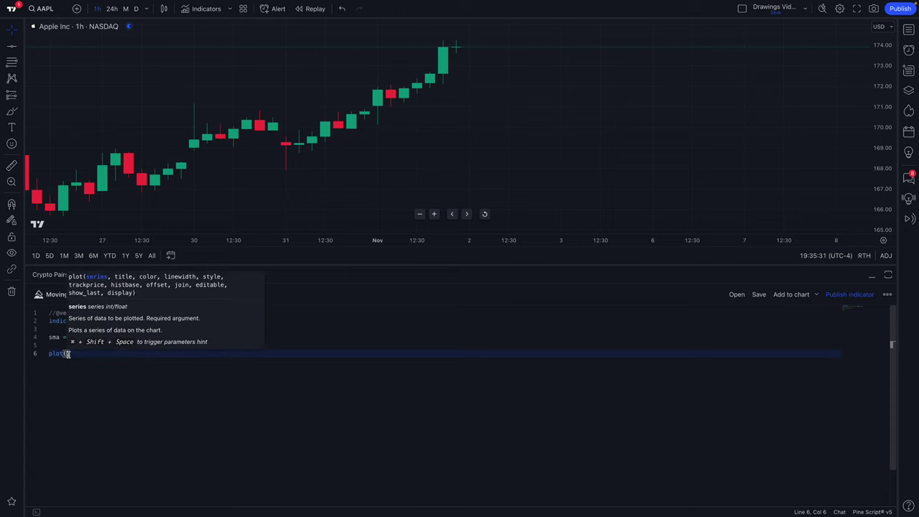
mouse_move(66, 353)
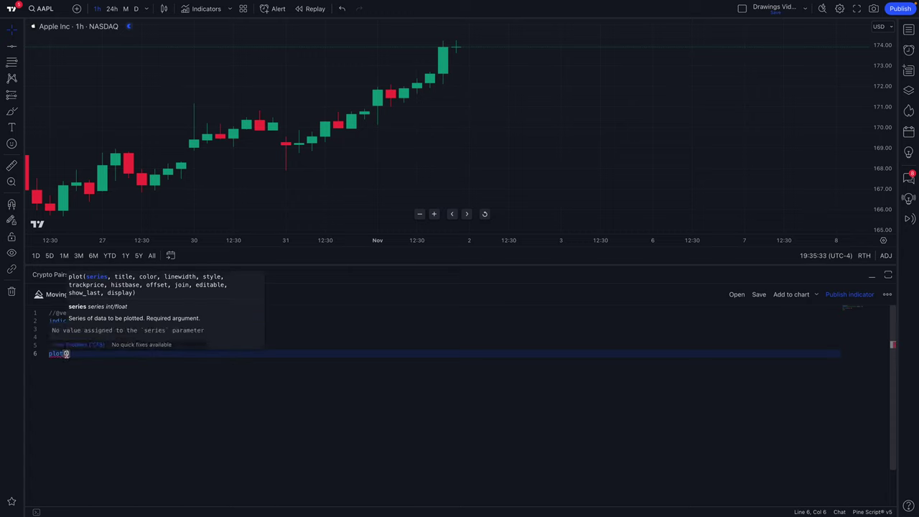
type("s")
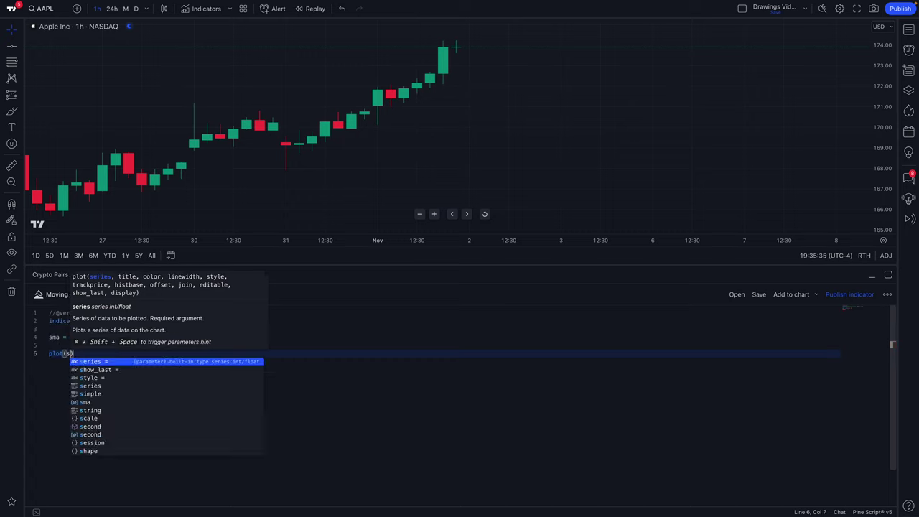
type("ma")
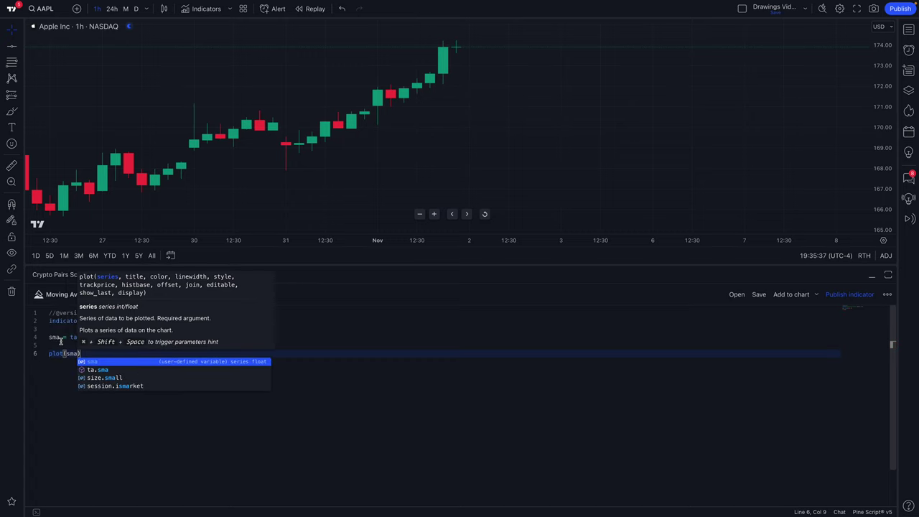
type(", col")
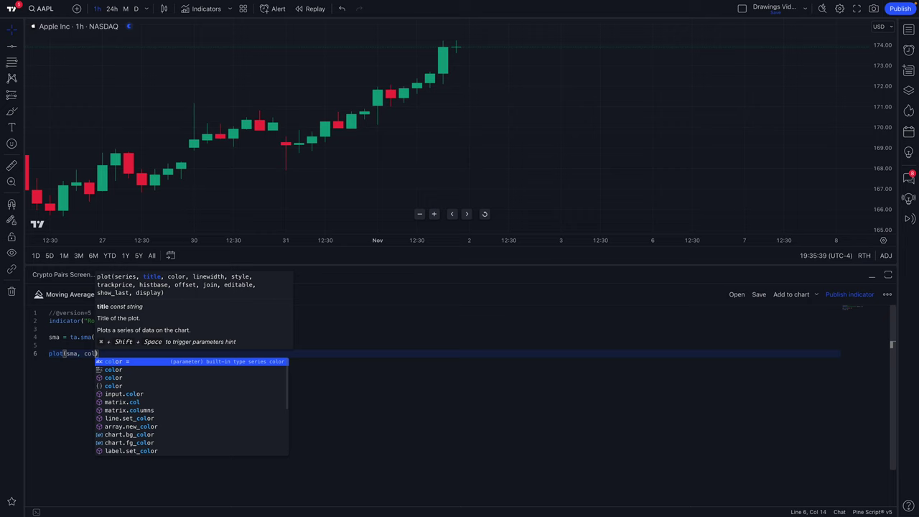
type("or = ")
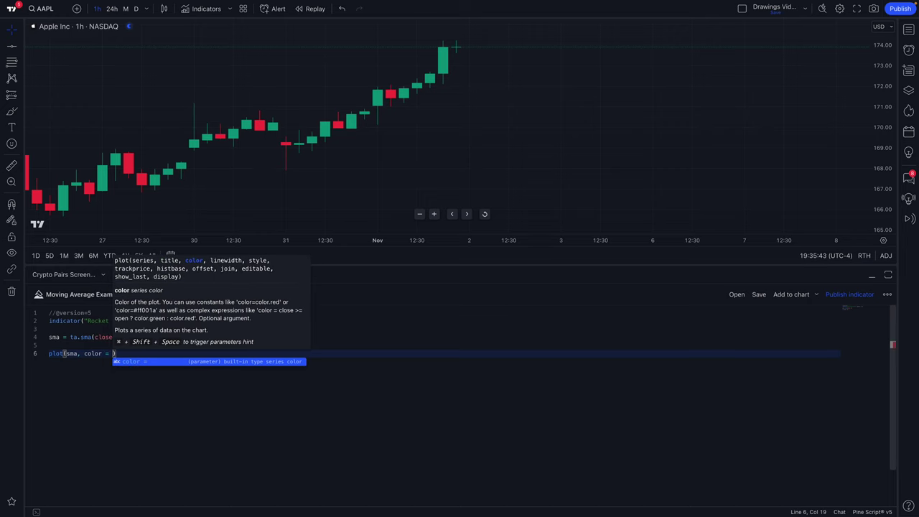
type("color.red, ")
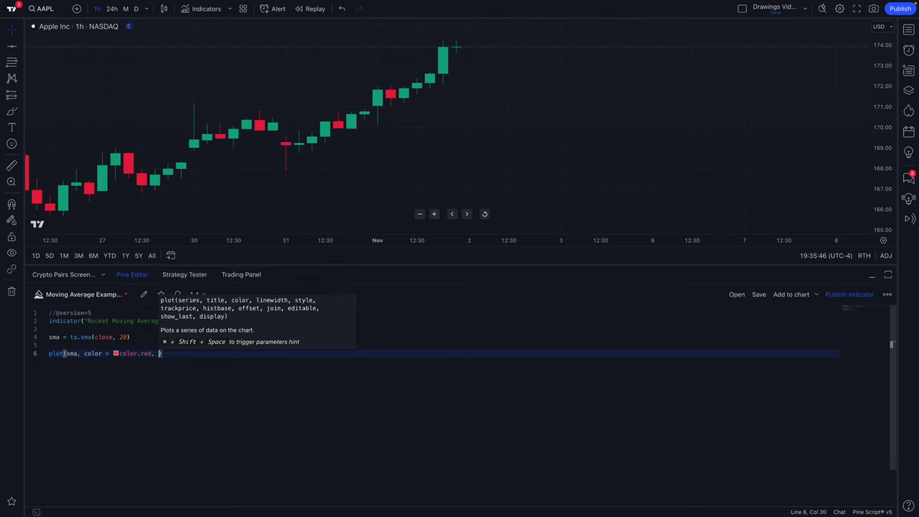
type("sty")
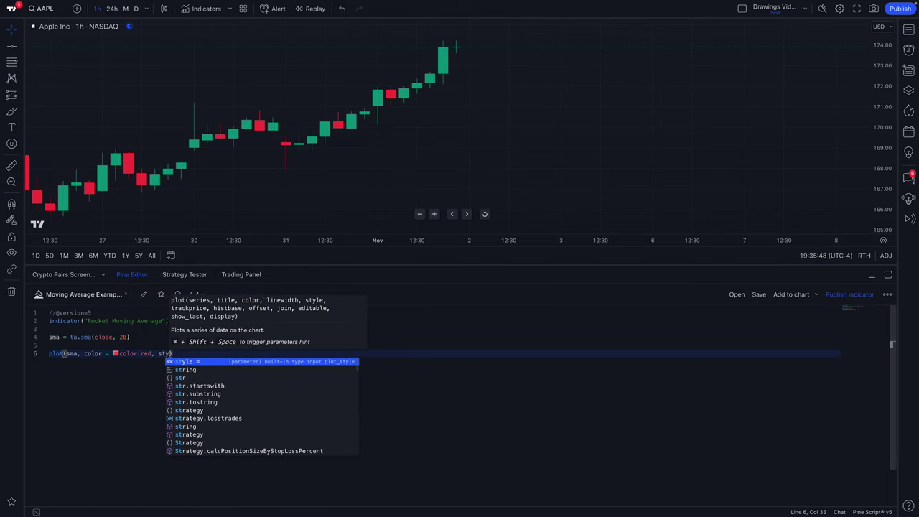
type("le = plot")
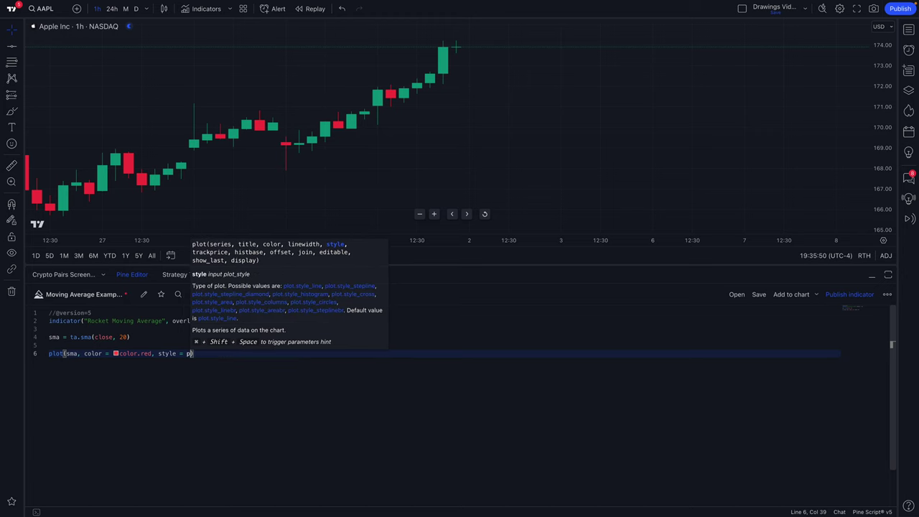
type(".style_")
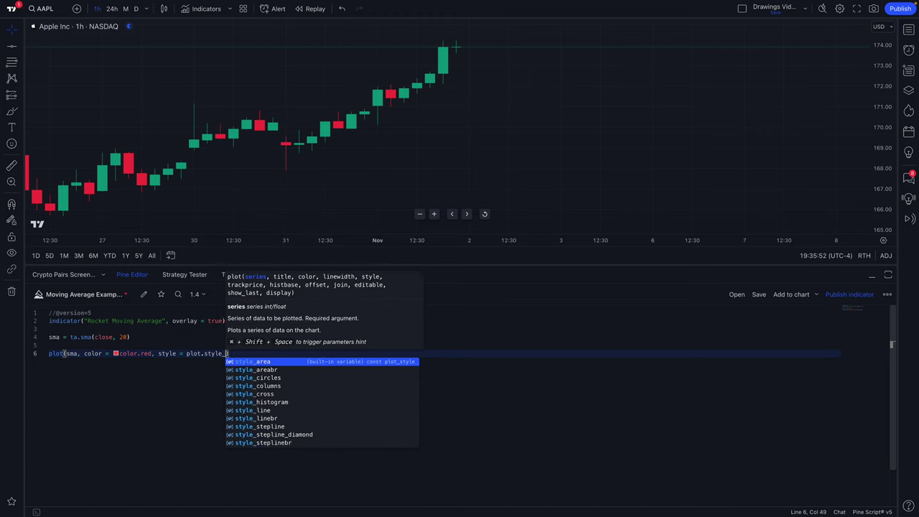
type("cross")
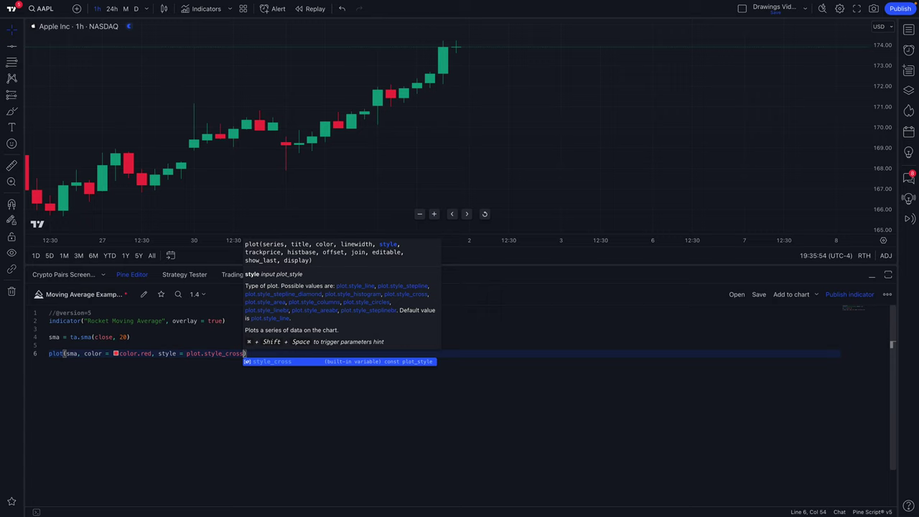
Point out the plot function's sma, colour and style arguments
left_click(58, 352)
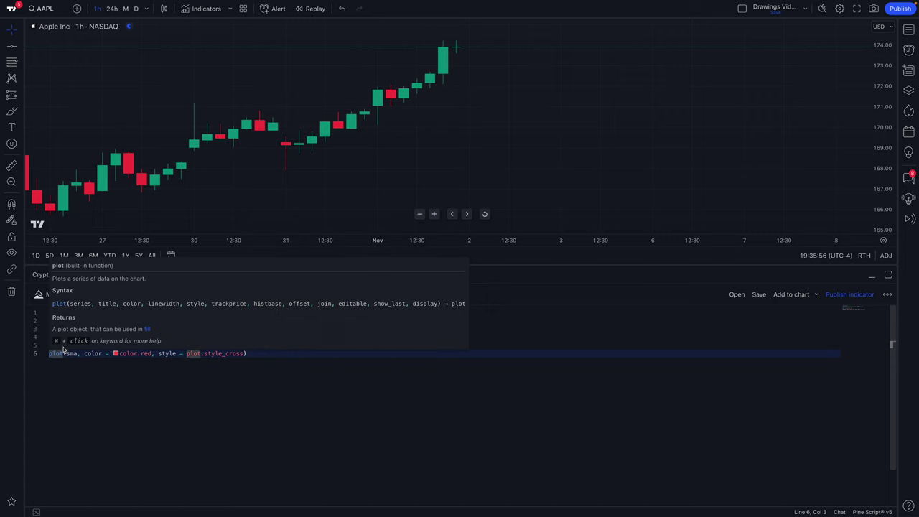
key("Right")
key("Right")
key("Right")
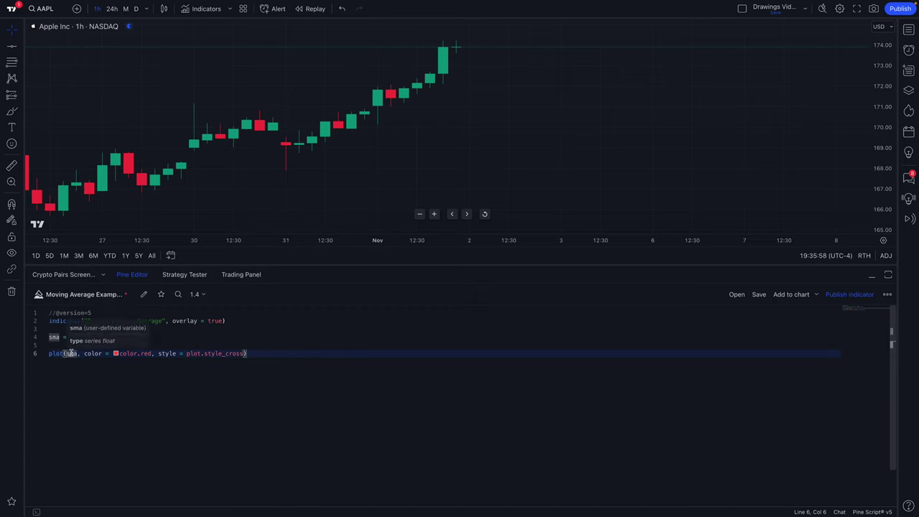
left_click(94, 355)
mouse_move(136, 353)
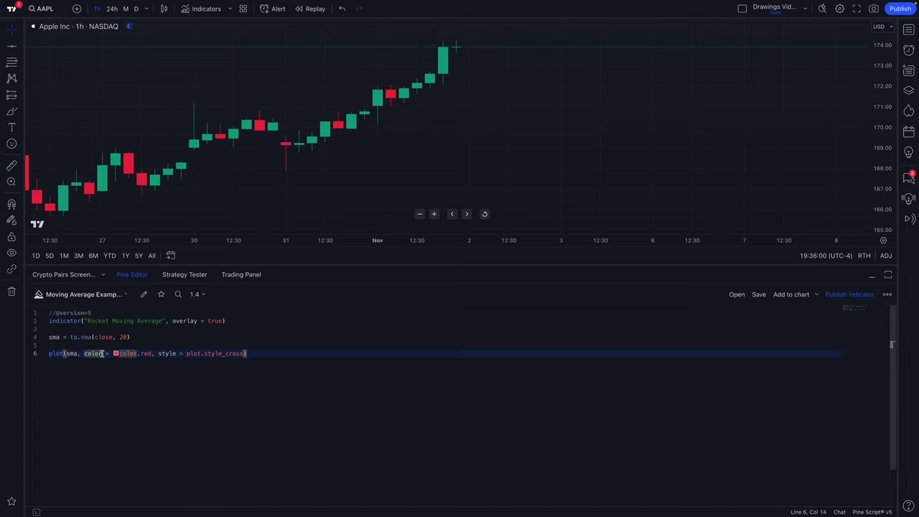
left_click(195, 353)
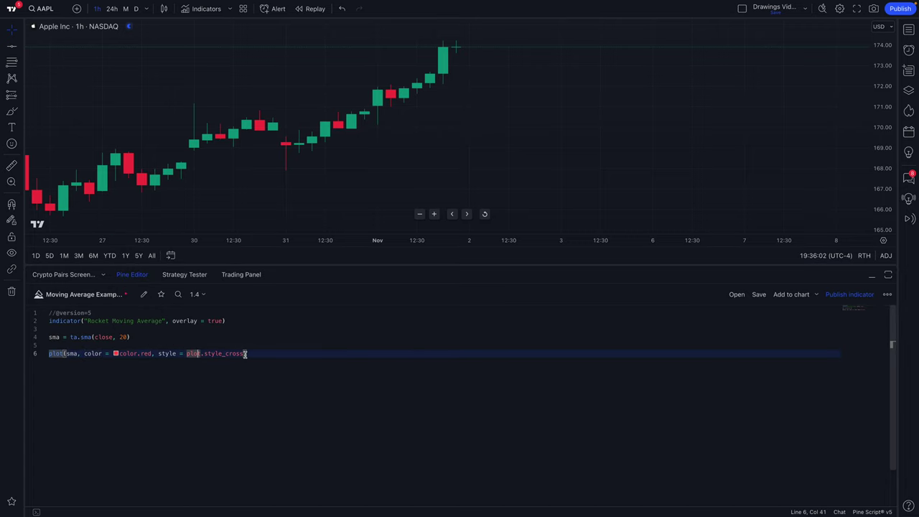
left_click(240, 353)
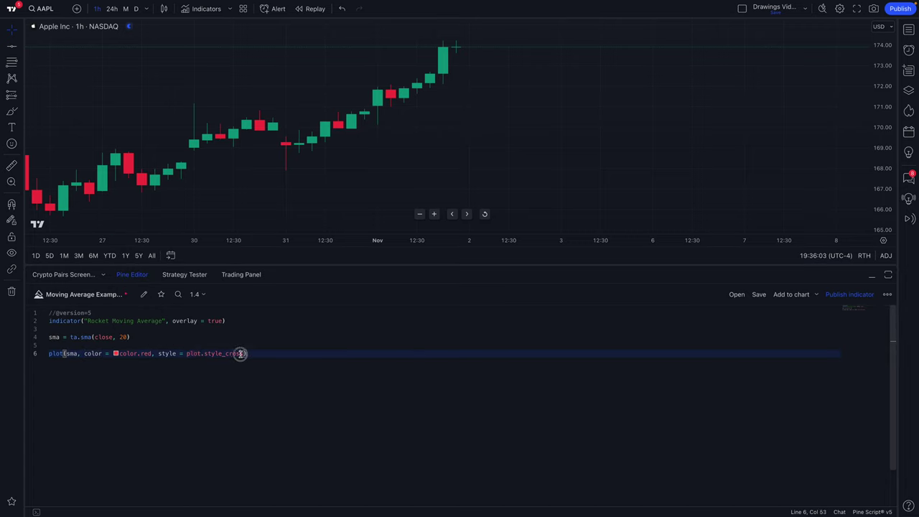
Add the Rocket Moving Average script to the chart and review the red crosses and code
left_click(791, 294)
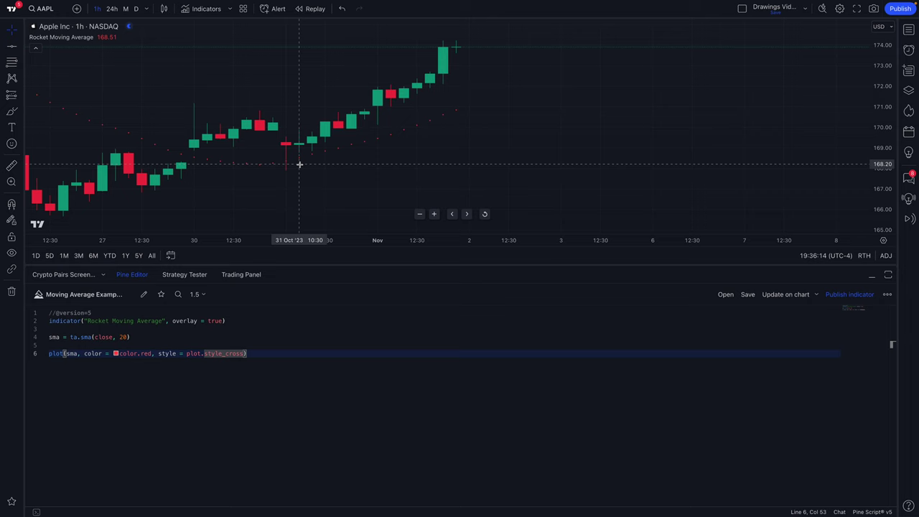
left_click_drag(248, 188, 289, 181)
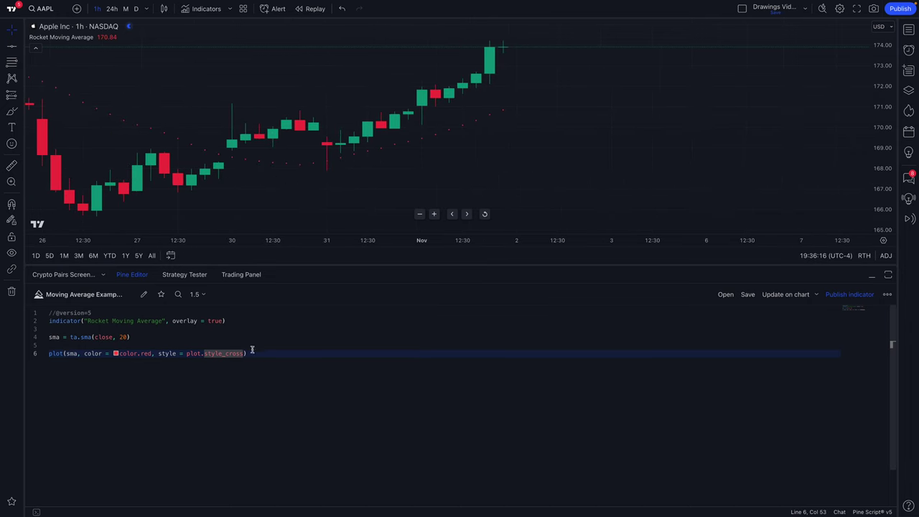
left_click_drag(252, 350, 42, 312)
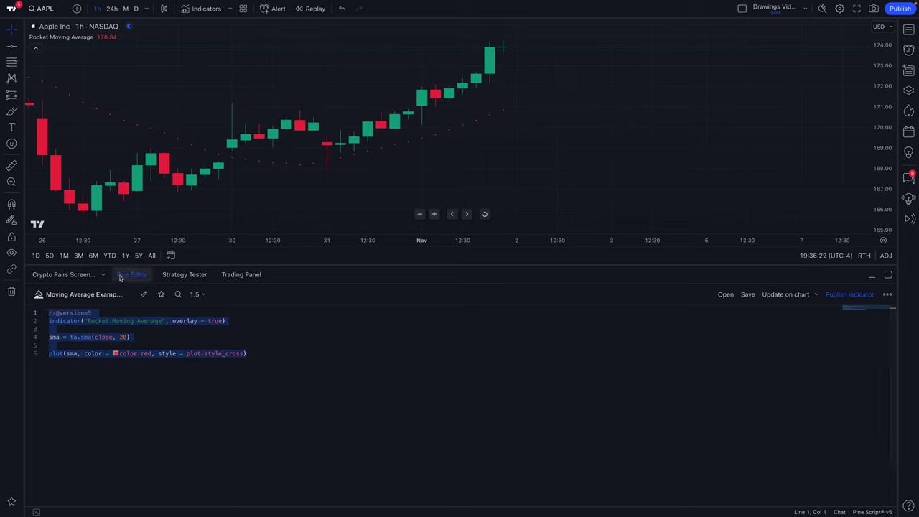
left_click(247, 353)
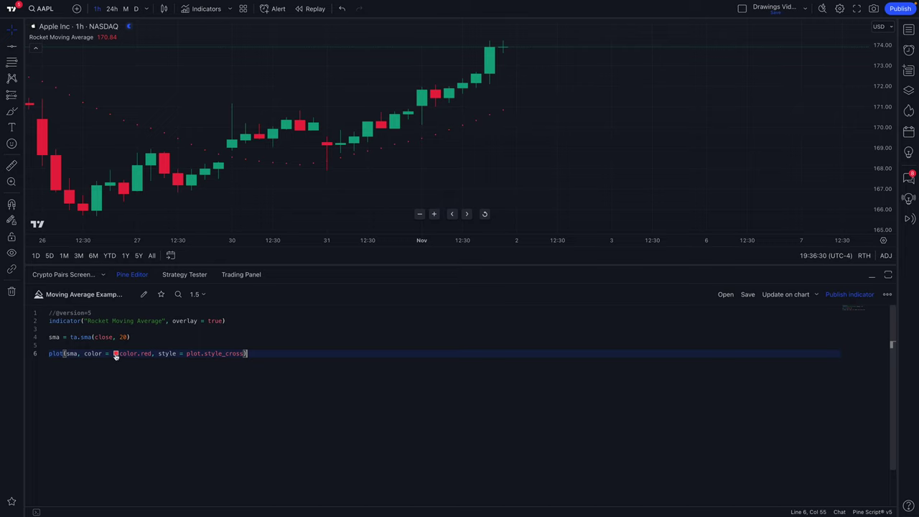
Pick purple rgb(167, 8, 162) for the plot colour from the colour swatch
left_click(116, 355)
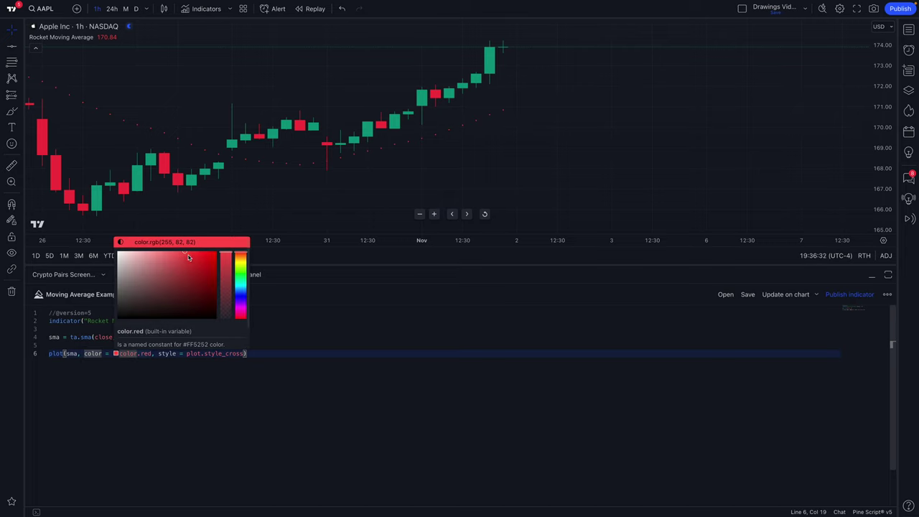
left_click_drag(188, 258, 243, 306)
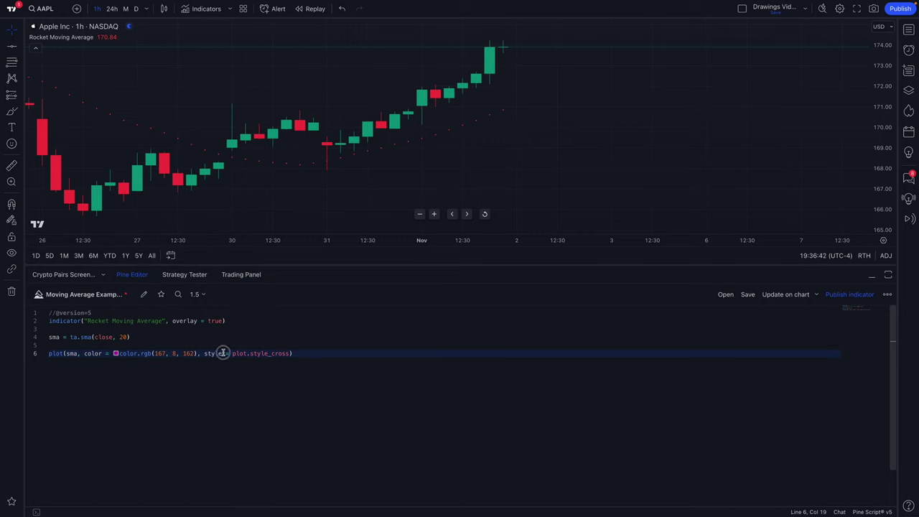
Change the plot style to plot.style_line and update the chart to a purple line
left_click(249, 353)
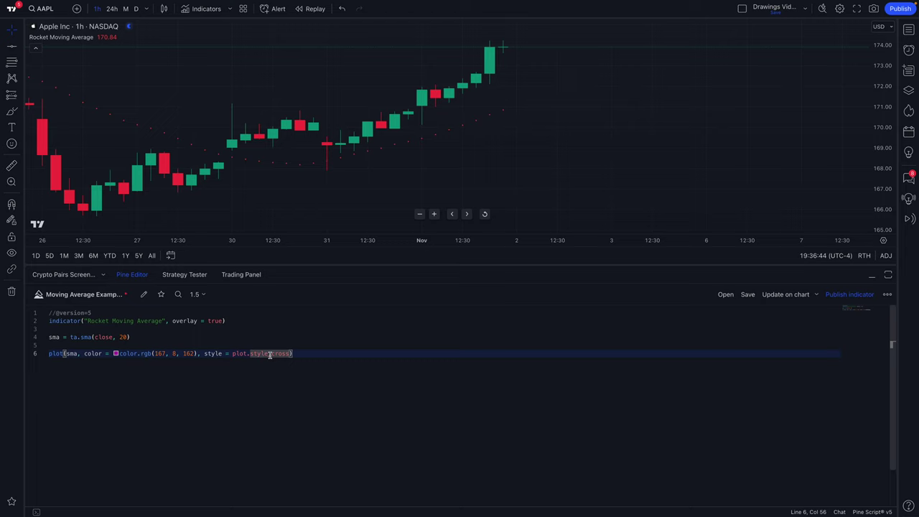
double_click(272, 353)
type("line")
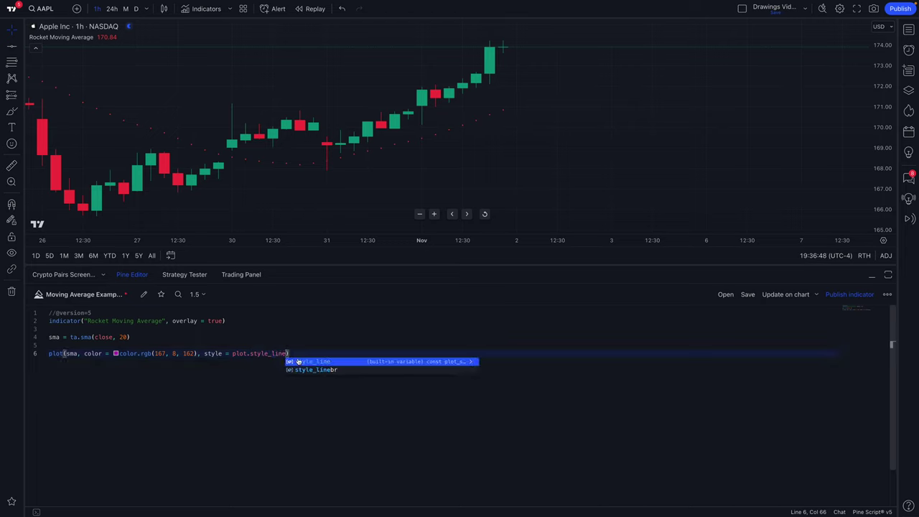
key("Return")
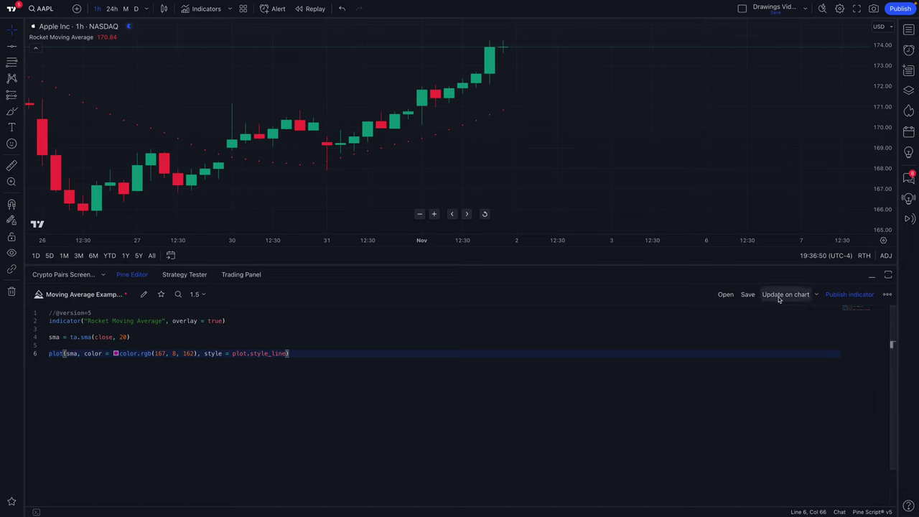
left_click(779, 296)
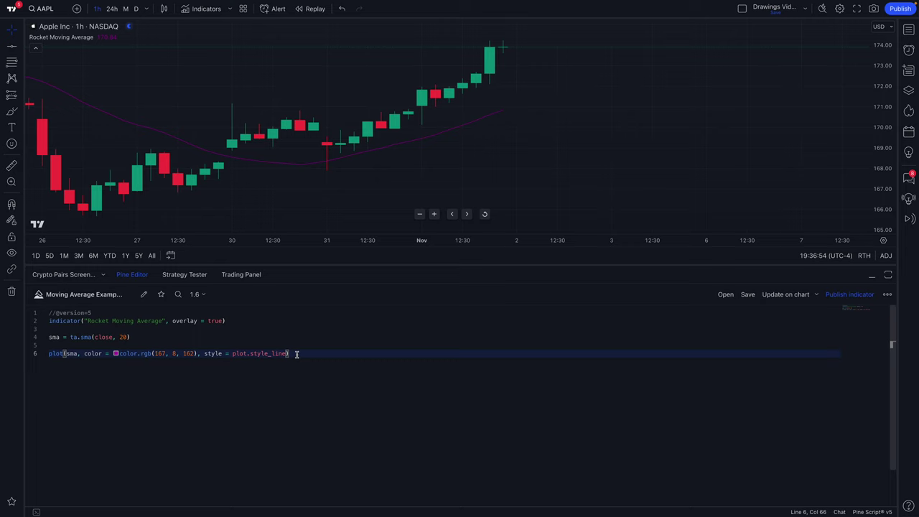
left_click_drag(296, 353, 47, 313)
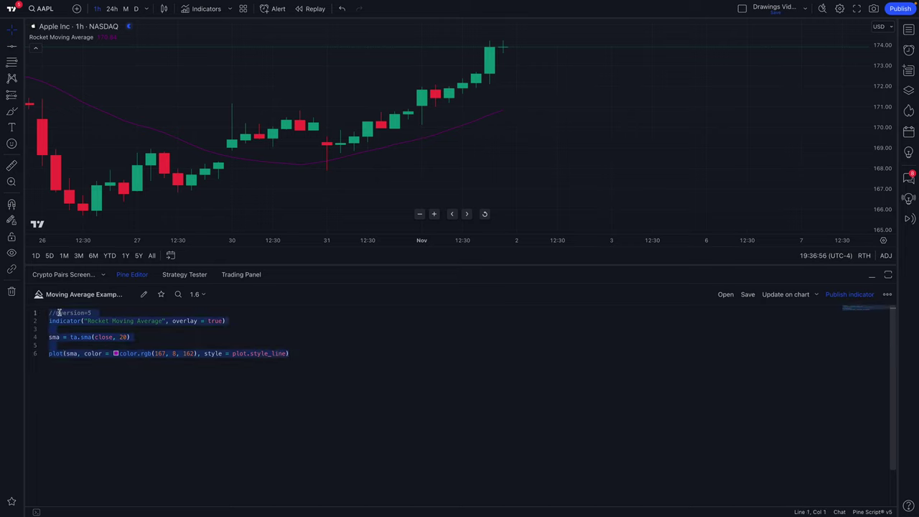
double_click(59, 313)
double_click(91, 313)
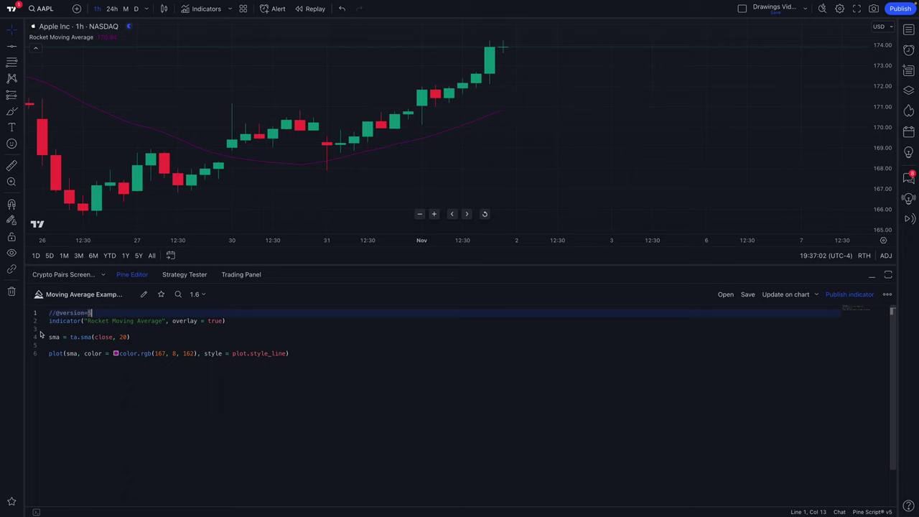
left_click(886, 294)
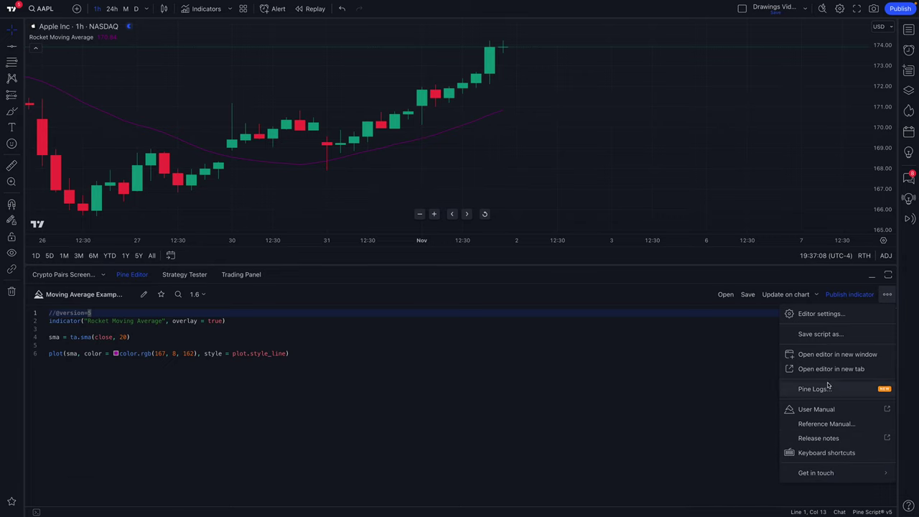
left_click(223, 343)
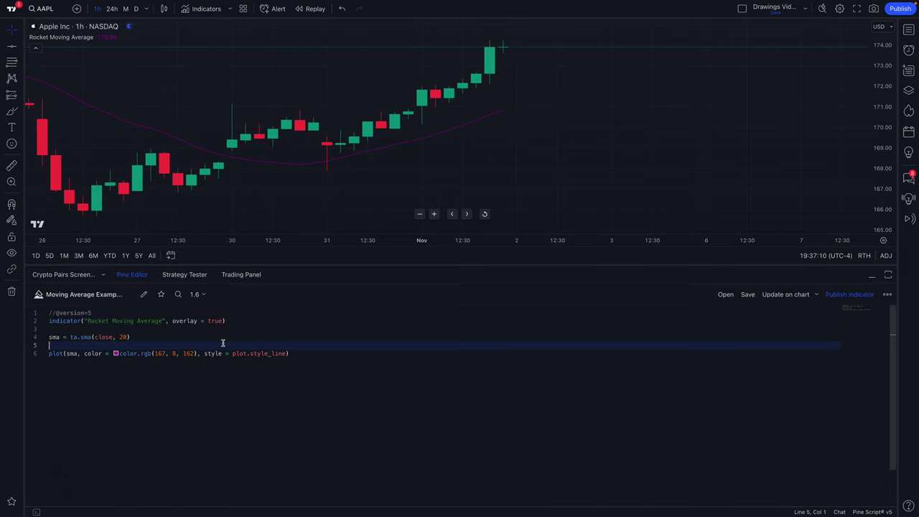